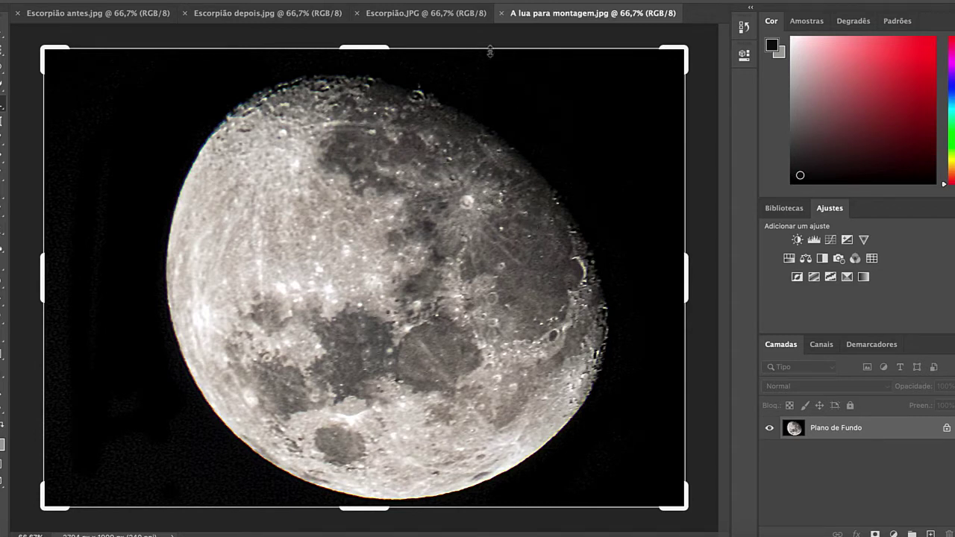
# - Bring the starry hillside photo Escorpião.JPG to the front instead of the moon picture
pyautogui.click(393, 15)
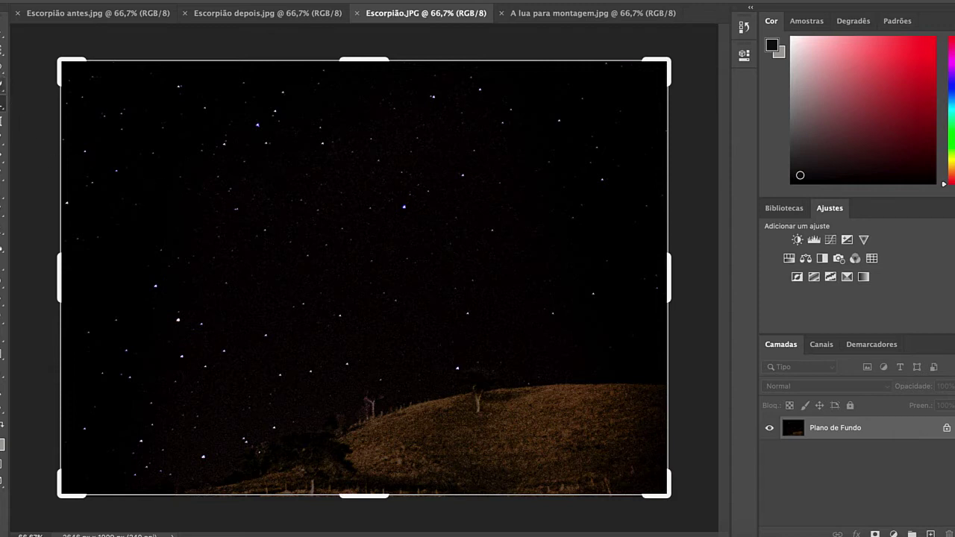
# - Quick-select the hill by painting along its slope
pyautogui.click(2, 103)
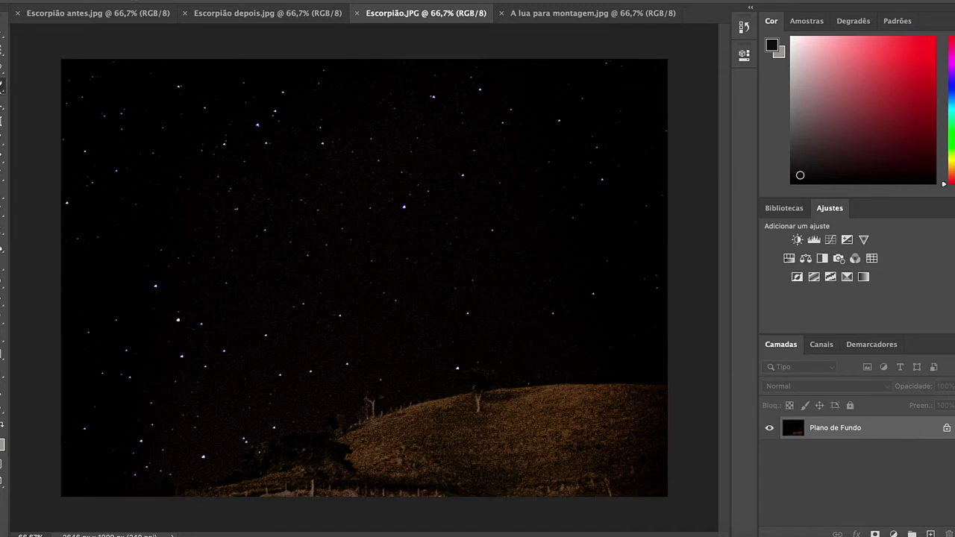
pyautogui.rightClick(3, 85)
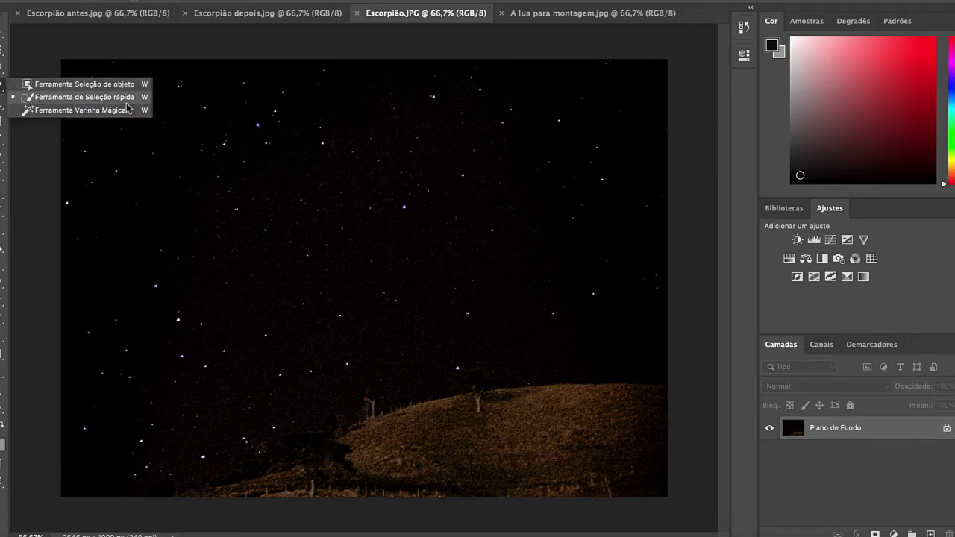
pyautogui.click(129, 98)
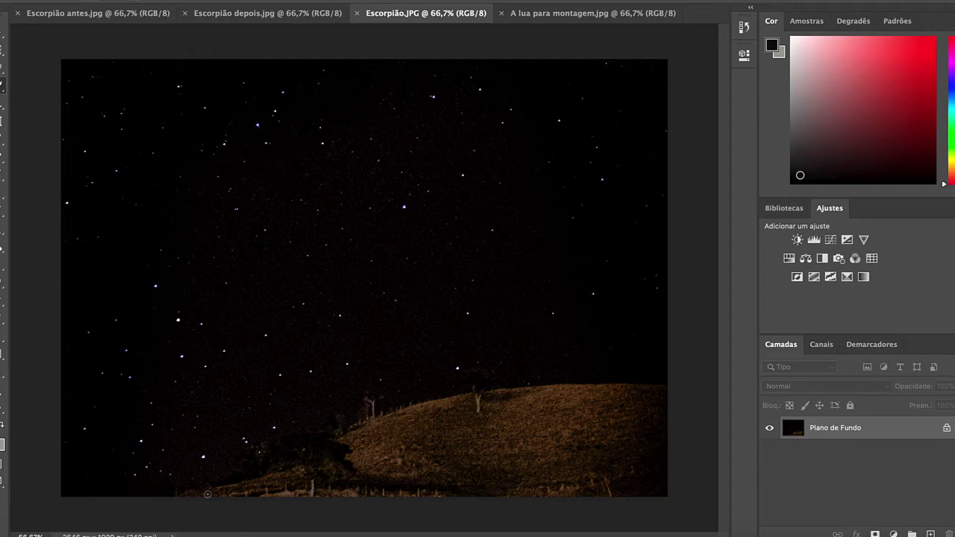
pyautogui.moveTo(211, 495)
pyautogui.mouseDown()
pyautogui.moveTo(339, 448)
pyautogui.moveTo(570, 410)
pyautogui.mouseUp()
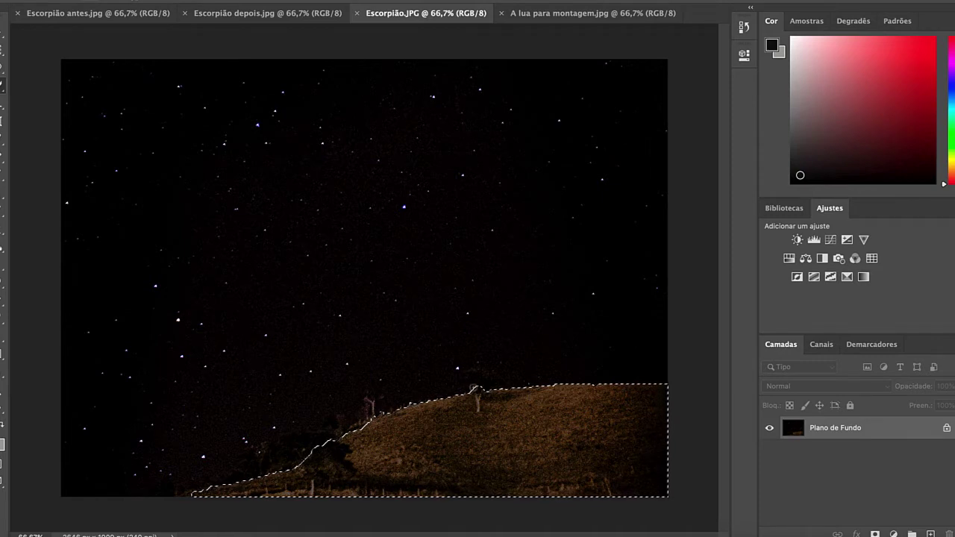
# - Refine the hill selection around the tree top and extend it along the right ridge
pyautogui.click(482, 382)
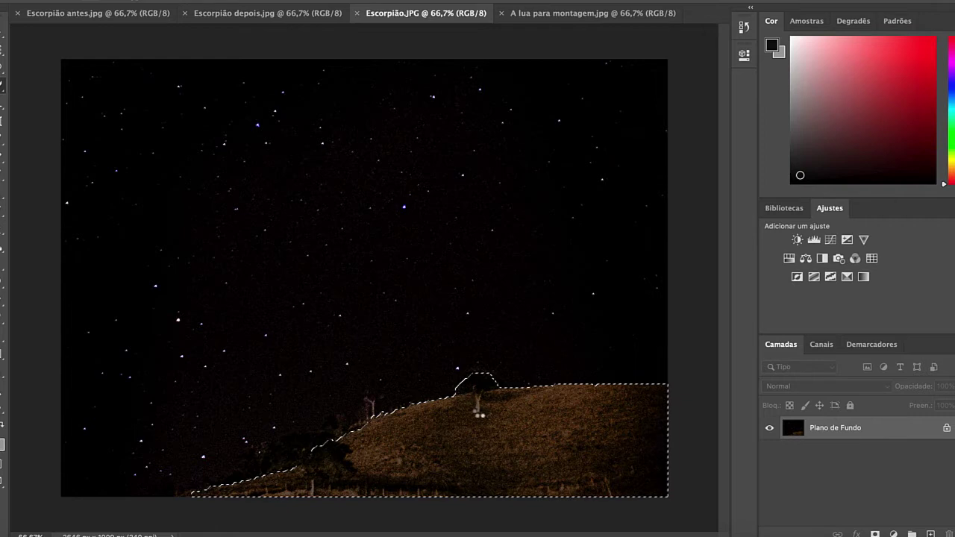
pyautogui.click(483, 394)
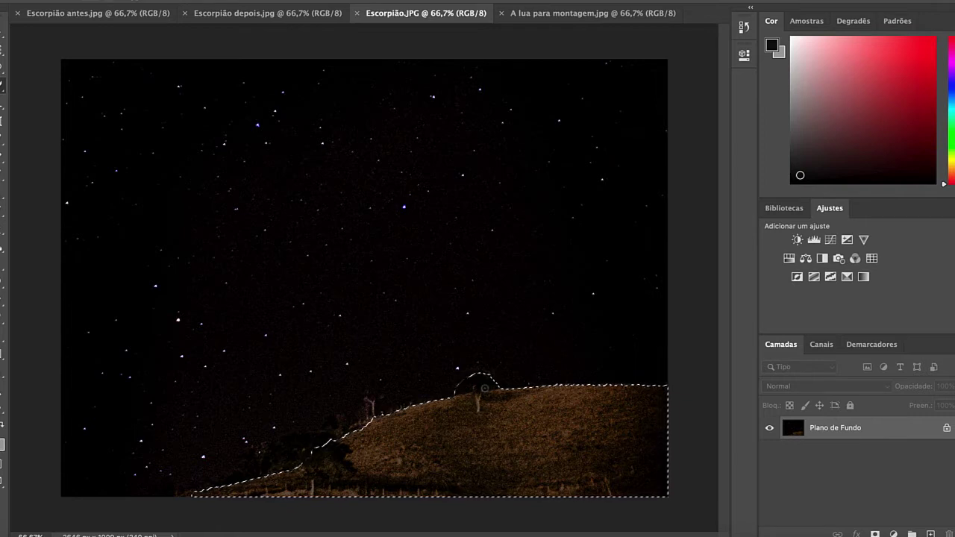
pyautogui.keyDown('alt'); pyautogui.click(485, 388); pyautogui.keyUp('alt')
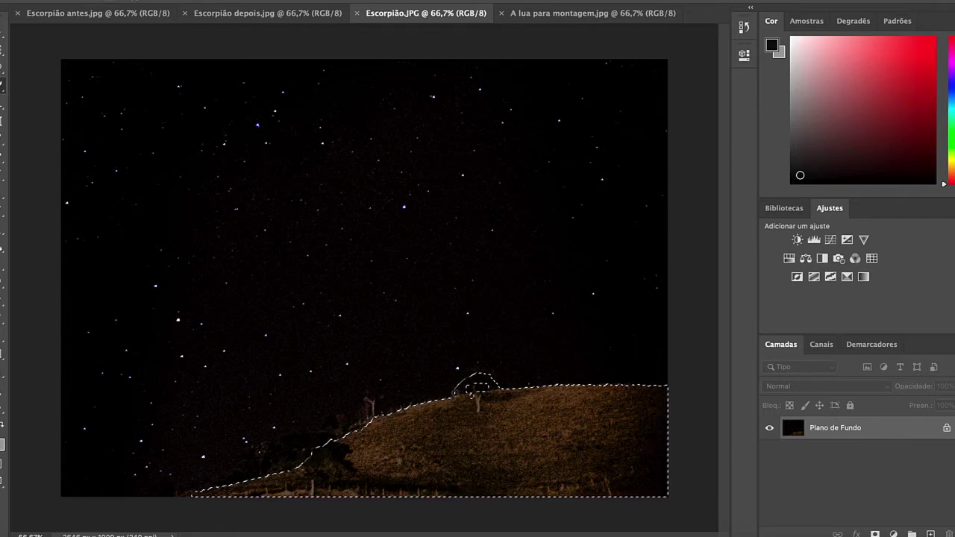
pyautogui.moveTo(446, 394); pyautogui.dragTo(489, 382)
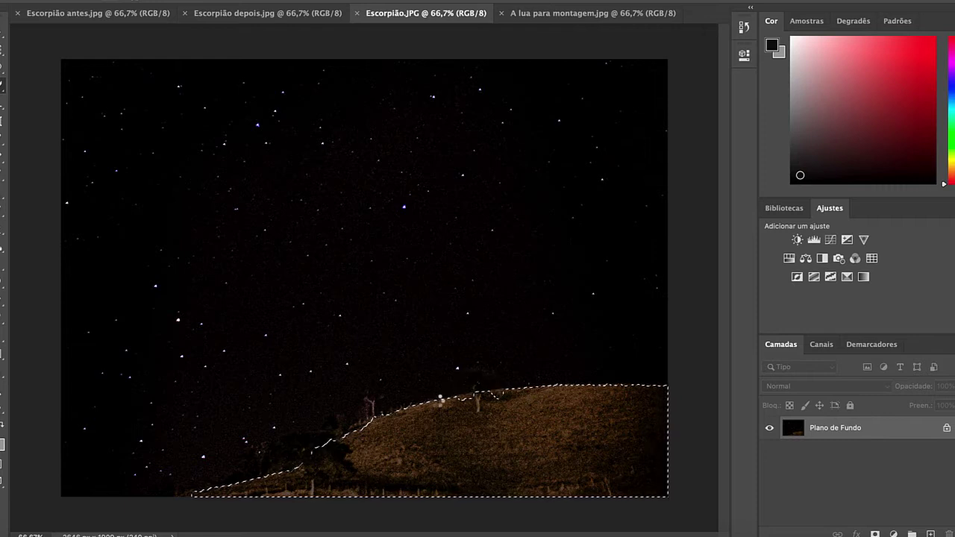
pyautogui.click(477, 384)
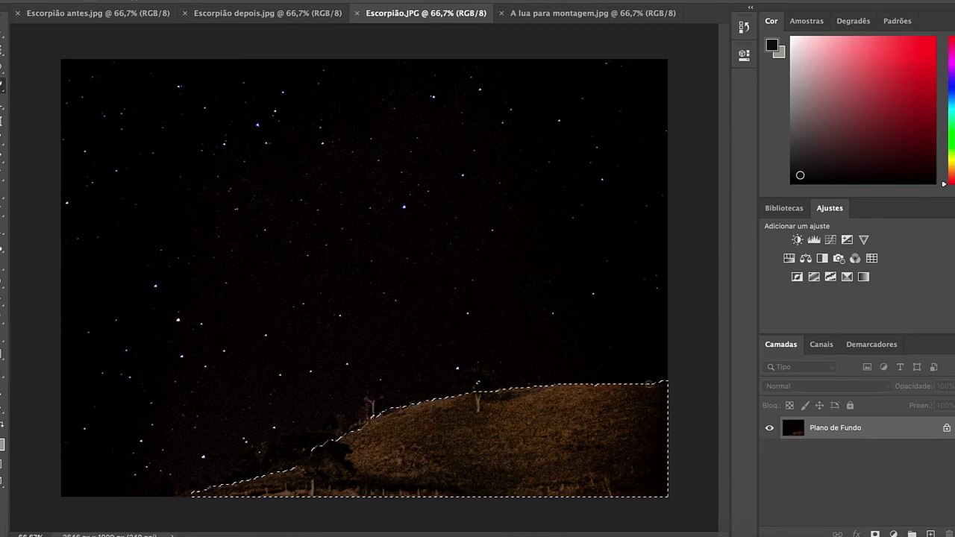
pyautogui.moveTo(649, 383)
pyautogui.mouseDown()
pyautogui.moveTo(489, 397)
pyautogui.moveTo(282, 469)
pyautogui.mouseUp()
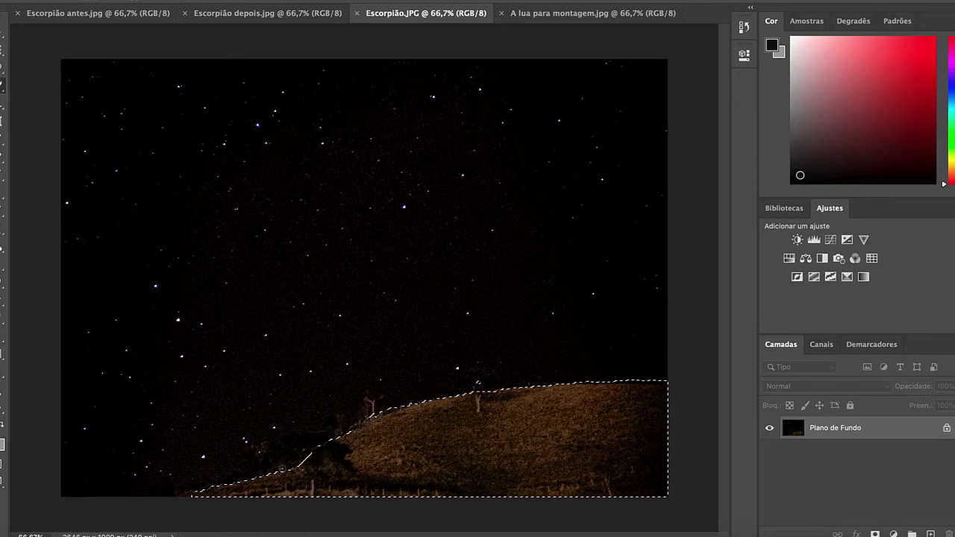
# - Copy the hill onto its own layer, Camada 1, and raise its brightness to 79
pyautogui.rightClick(490, 446)
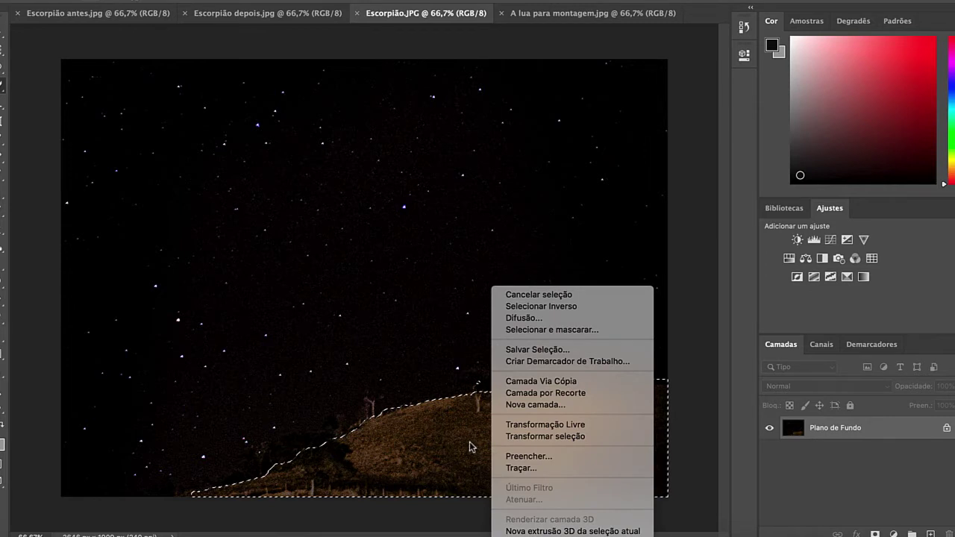
pyautogui.click(512, 382)
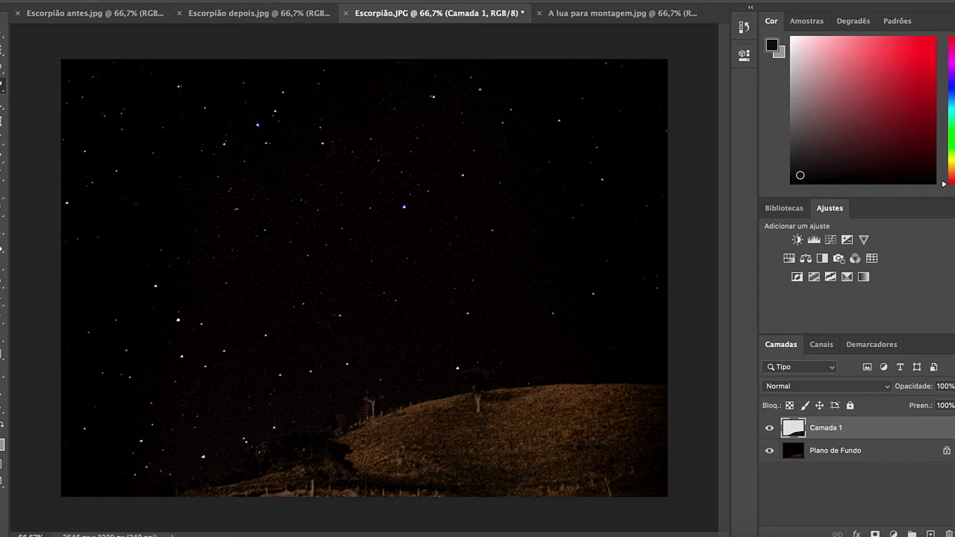
pyautogui.click(187, 0)
pyautogui.moveTo(224, 3)
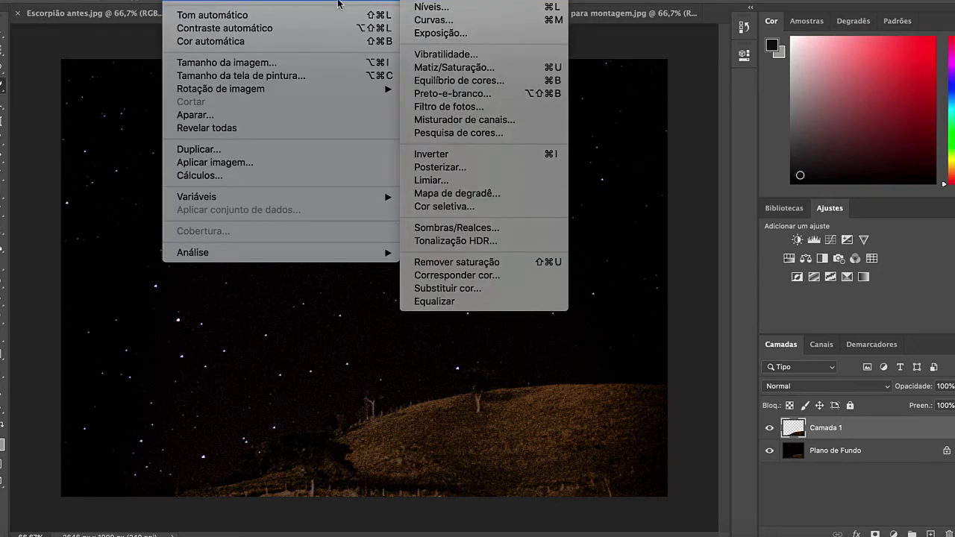
pyautogui.click(474, 2)
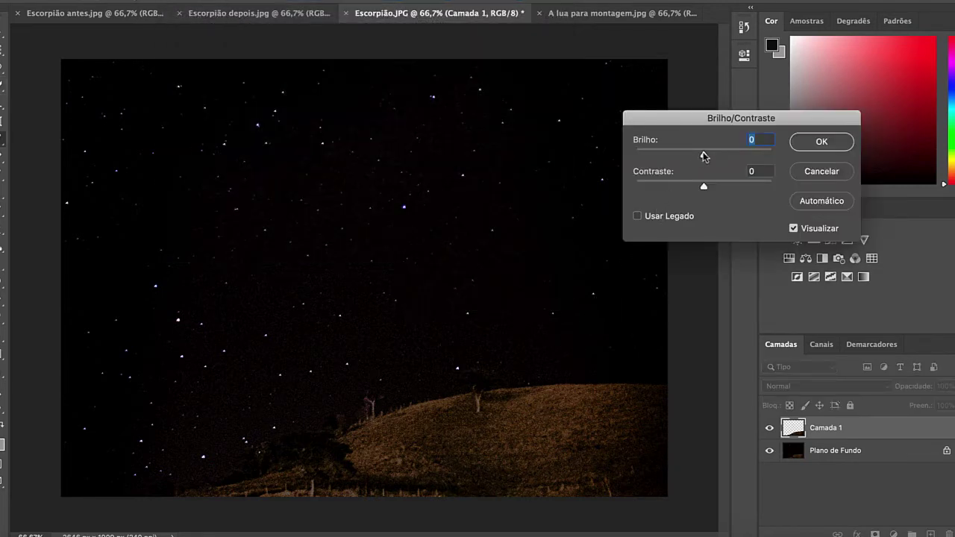
pyautogui.moveTo(704, 155); pyautogui.dragTo(733, 158)
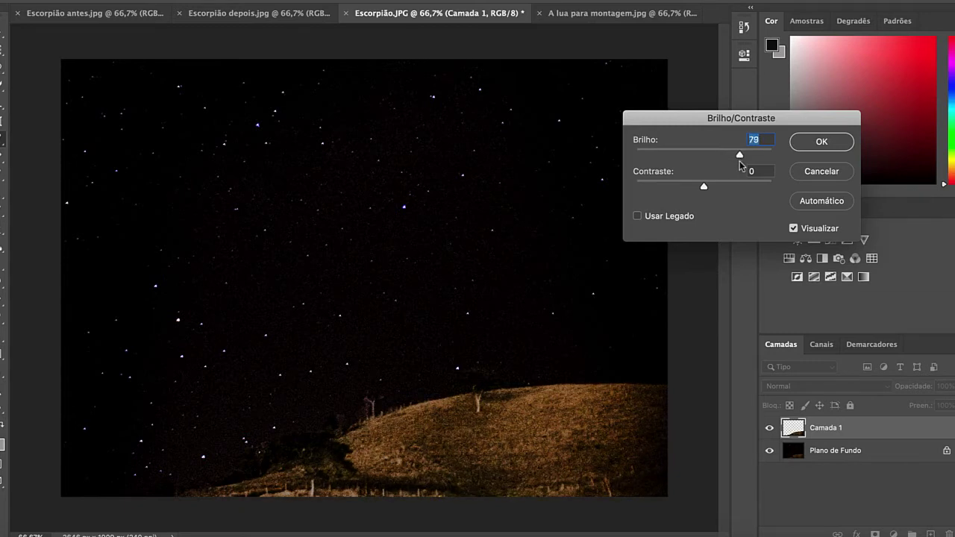
pyautogui.moveTo(740, 160)
pyautogui.mouseDown()
pyautogui.moveTo(750, 166)
pyautogui.moveTo(739, 166)
pyautogui.mouseUp()
pyautogui.press('Return')
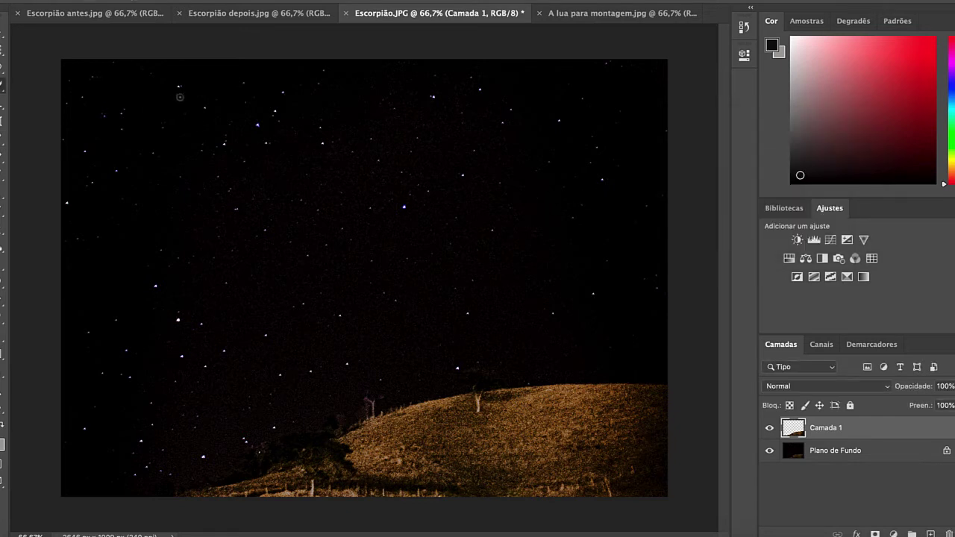
# - In A lua para montagem.jpg, quick-select the moon's disc, subtracting the stray sky above it
pyautogui.click(618, 16)
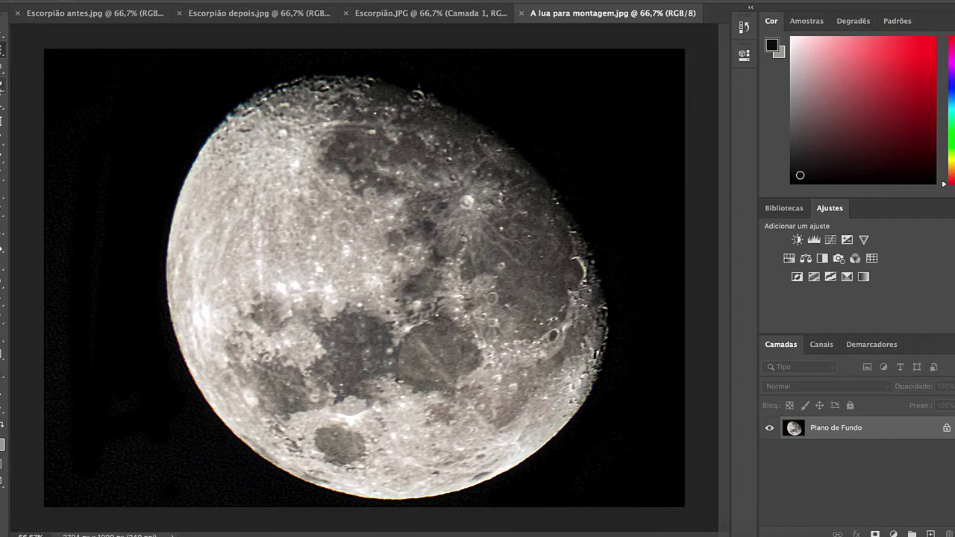
pyautogui.click(1, 85)
pyautogui.moveTo(204, 154)
pyautogui.mouseDown()
pyautogui.moveTo(203, 338)
pyautogui.moveTo(415, 460)
pyautogui.mouseUp()
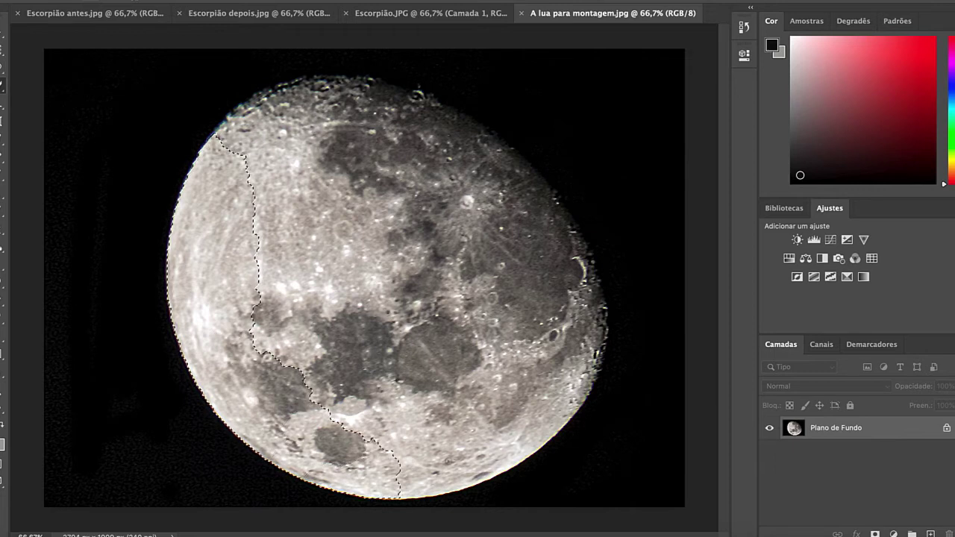
pyautogui.moveTo(416, 461)
pyautogui.mouseDown()
pyautogui.moveTo(522, 441)
pyautogui.moveTo(574, 340)
pyautogui.moveTo(298, 150)
pyautogui.moveTo(409, 106)
pyautogui.mouseUp()
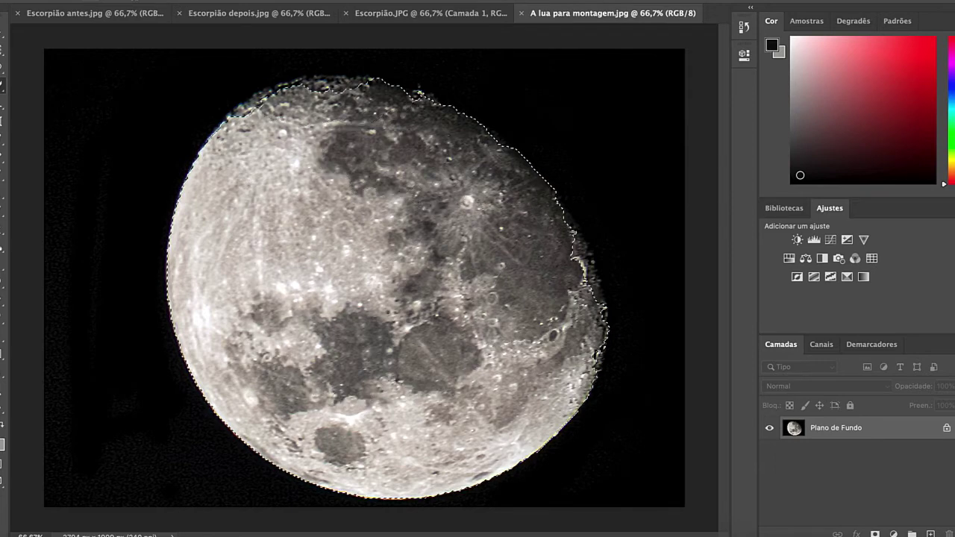
pyautogui.moveTo(418, 94); pyautogui.dragTo(635, 149)
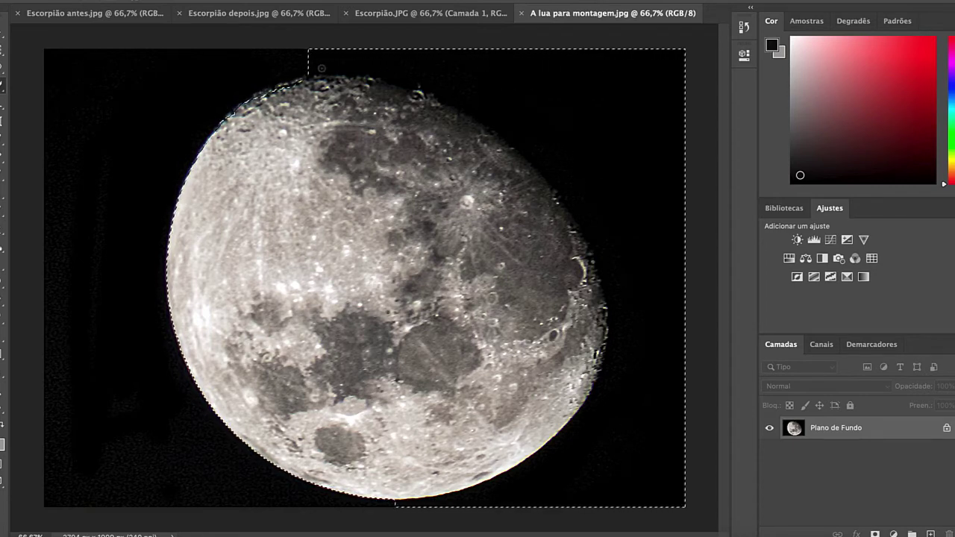
pyautogui.moveTo(336, 69)
pyautogui.mouseDown()
pyautogui.moveTo(381, 72)
pyautogui.moveTo(495, 117)
pyautogui.moveTo(567, 188)
pyautogui.moveTo(600, 298)
pyautogui.moveTo(556, 208)
pyautogui.mouseUp()
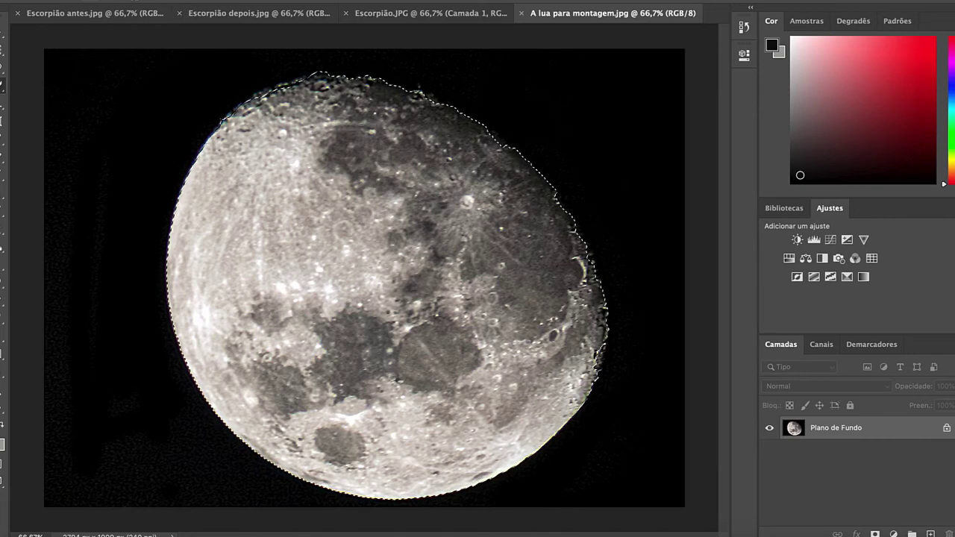
# - Copy the selected moon and paste it into Escorpião depois.jpg as layer Camada 1
pyautogui.click(145, 0)
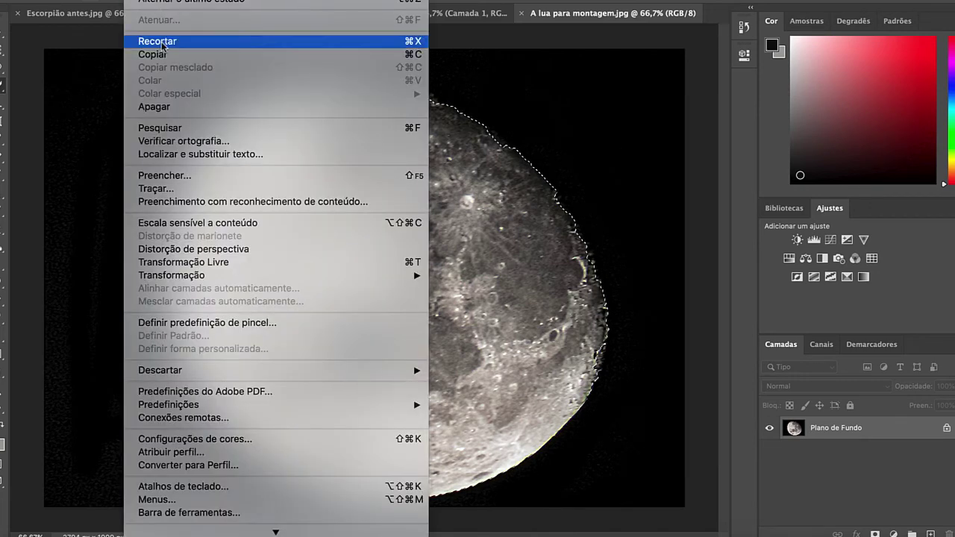
pyautogui.click(226, 54)
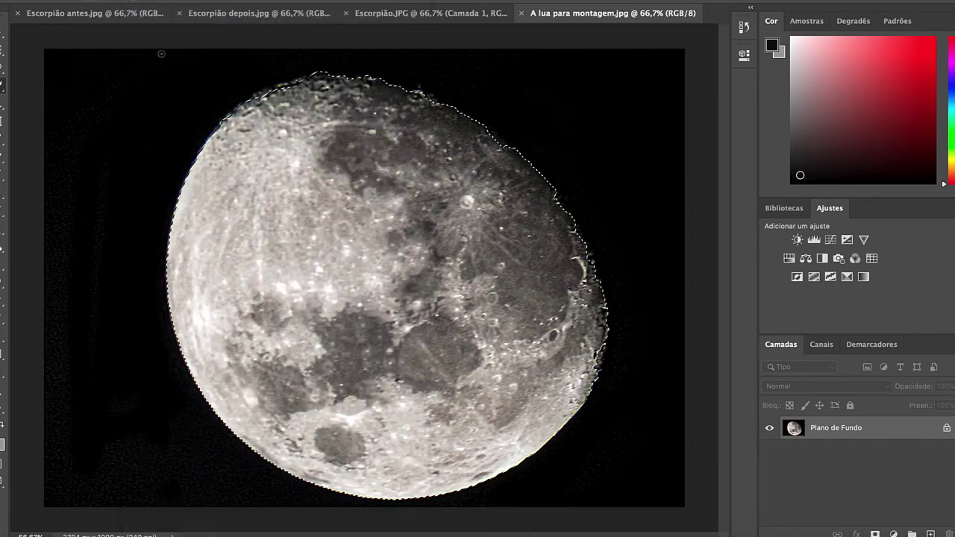
pyautogui.click(404, 13)
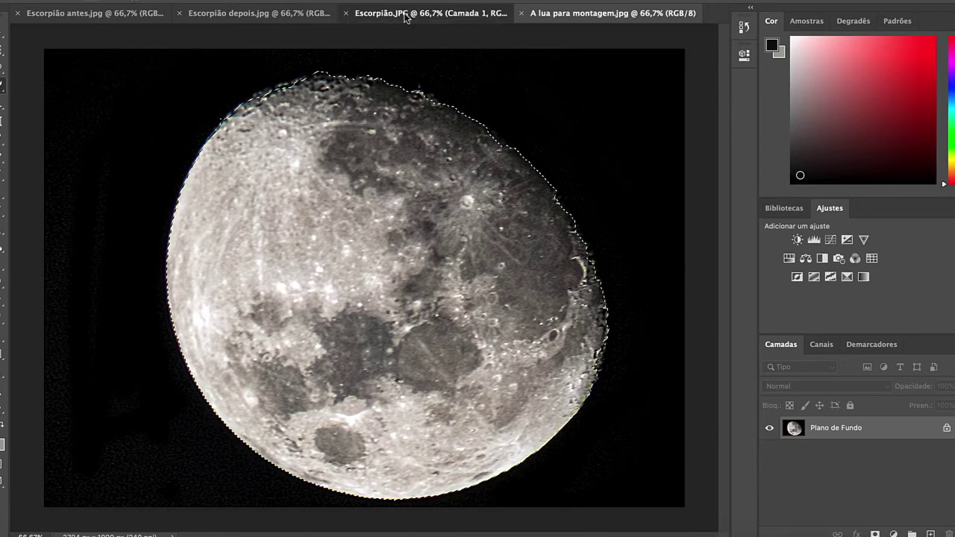
pyautogui.click(266, 15)
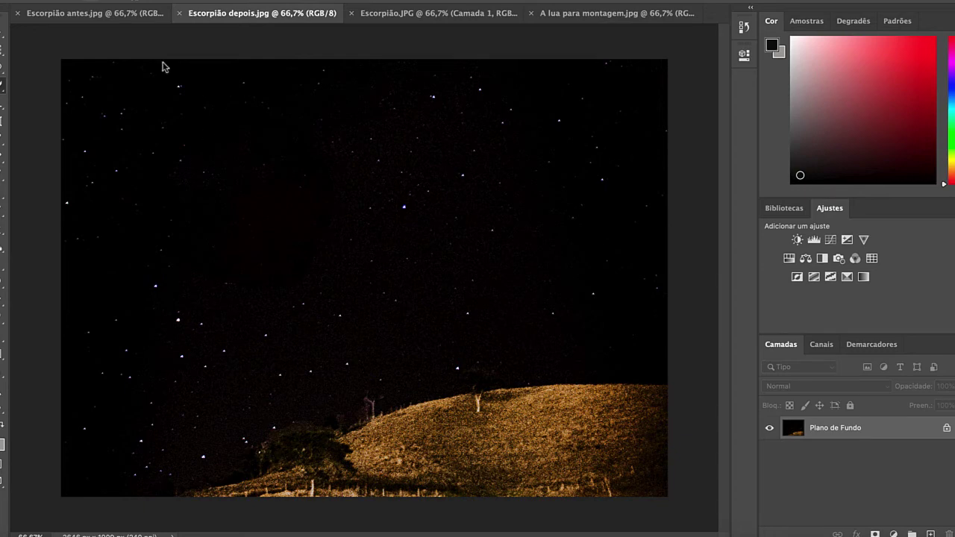
pyautogui.click(140, 2)
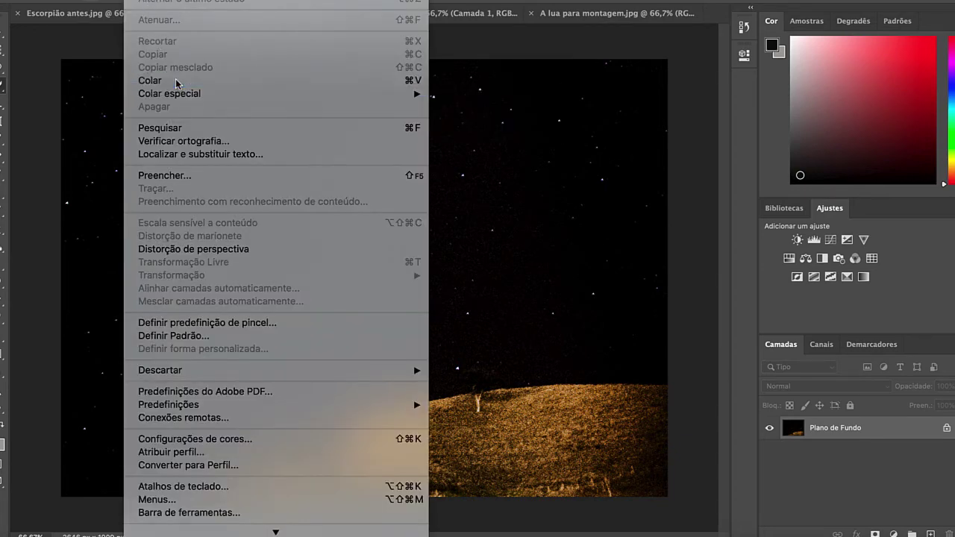
pyautogui.press('Escape')
pyautogui.hotkey('ctrl', 'v')
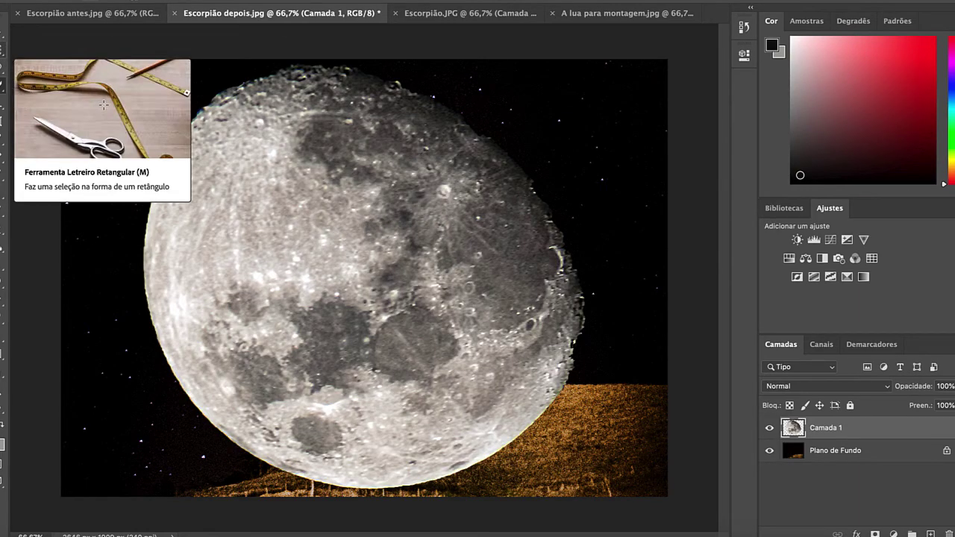
# - Marquee-select the pasted moon and start a Free Transform on it
pyautogui.click(2, 50)
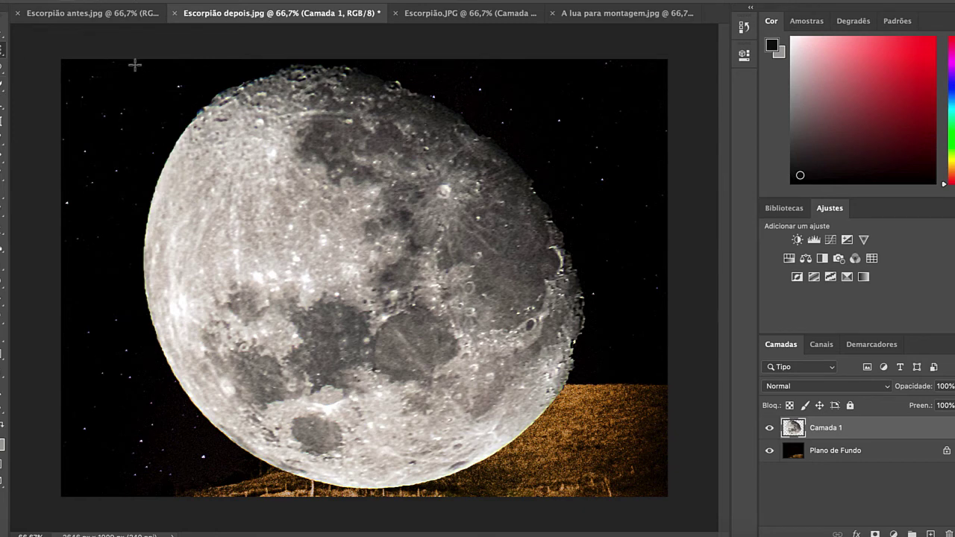
pyautogui.moveTo(135, 61)
pyautogui.mouseDown()
pyautogui.moveTo(577, 492)
pyautogui.moveTo(612, 495)
pyautogui.mouseUp()
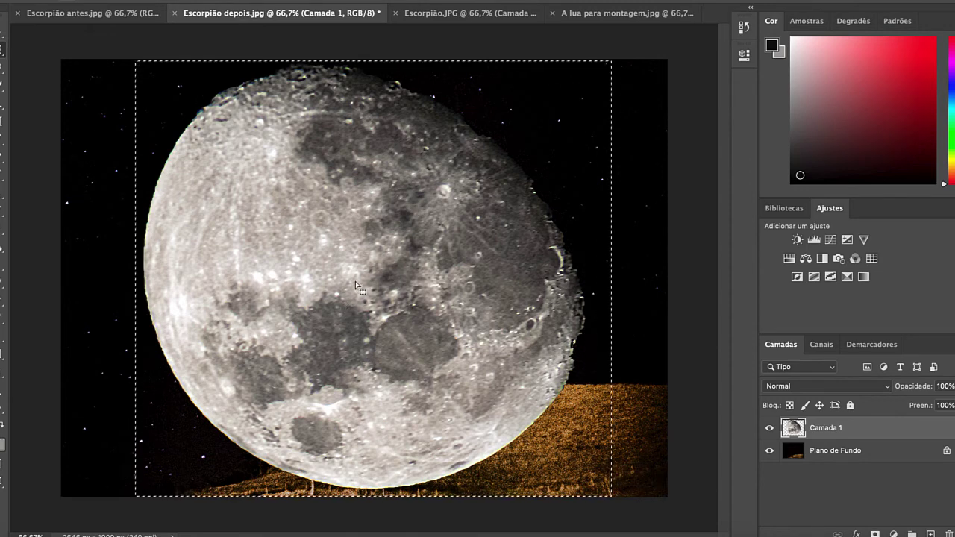
pyautogui.rightClick(354, 284)
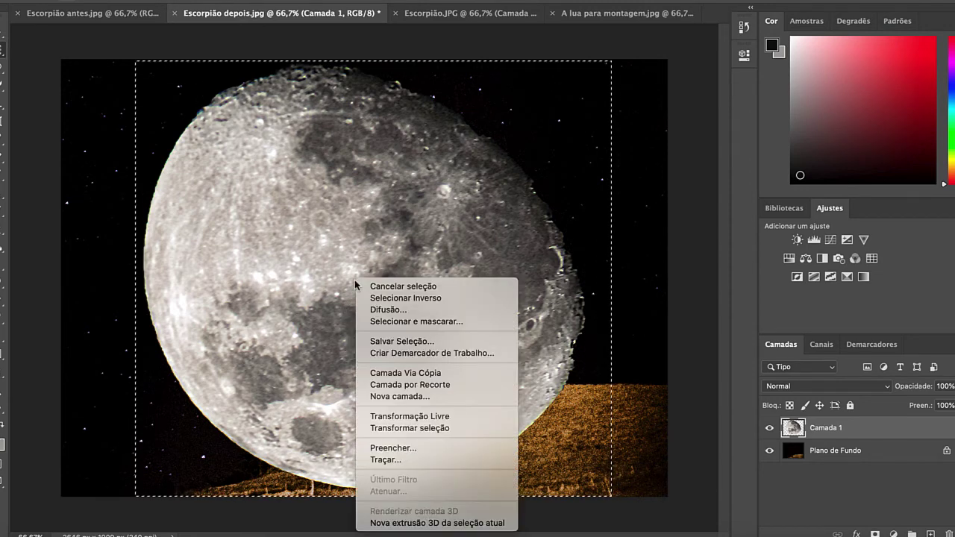
pyautogui.click(399, 417)
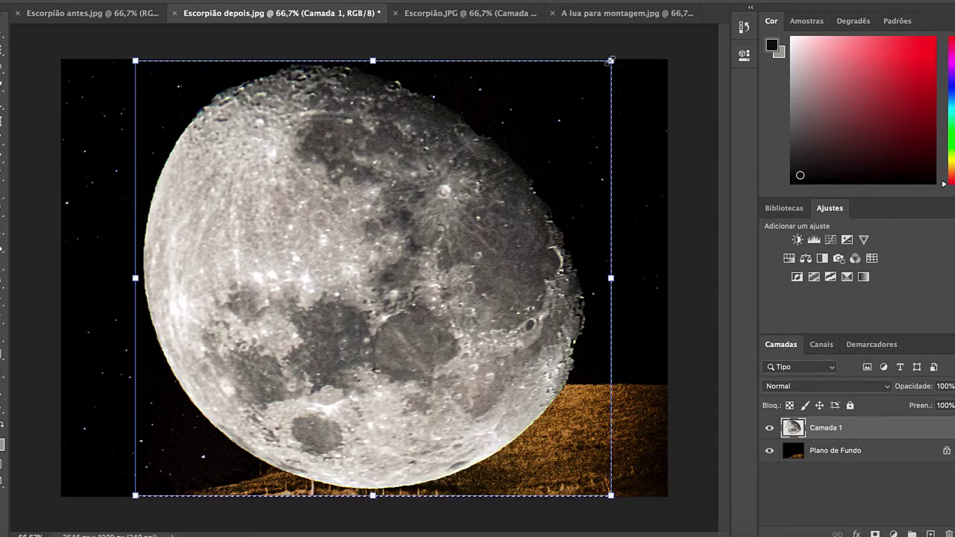
# - Shrink the moon to about half size, place it in the upper-left sky, and deselect
pyautogui.moveTo(616, 71)
pyautogui.mouseDown()
pyautogui.moveTo(420, 207)
pyautogui.moveTo(414, 241)
pyautogui.mouseUp()
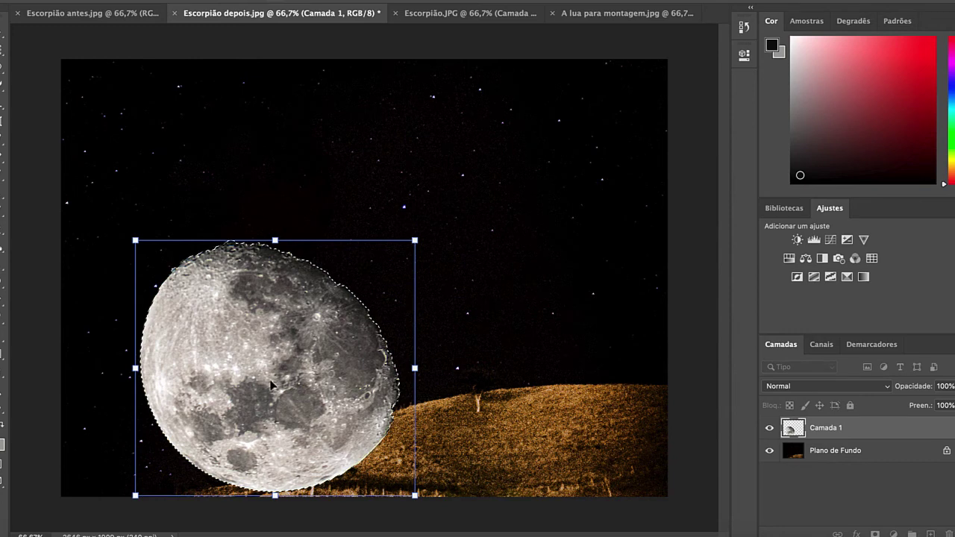
pyautogui.moveTo(262, 370)
pyautogui.mouseDown()
pyautogui.moveTo(251, 341)
pyautogui.moveTo(268, 254)
pyautogui.mouseUp()
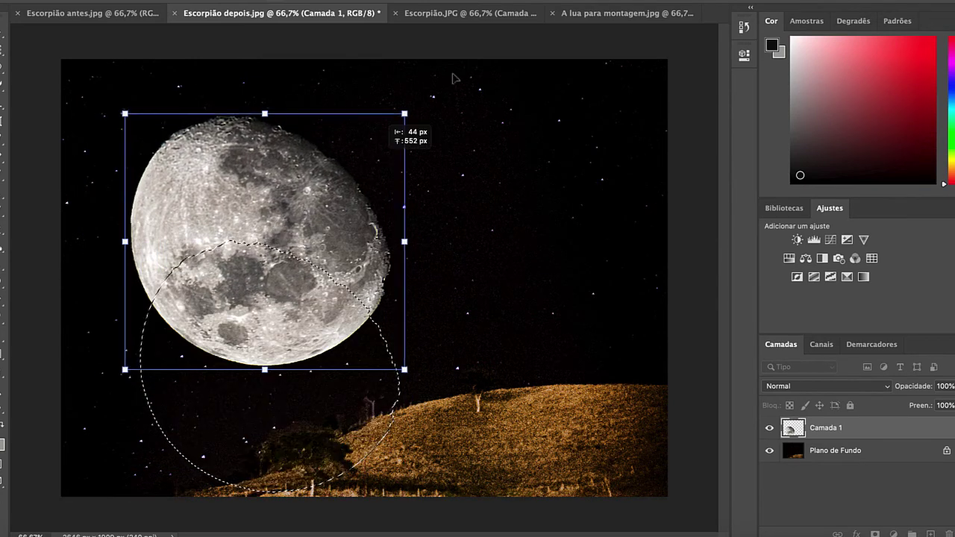
pyautogui.moveTo(404, 113); pyautogui.dragTo(341, 171)
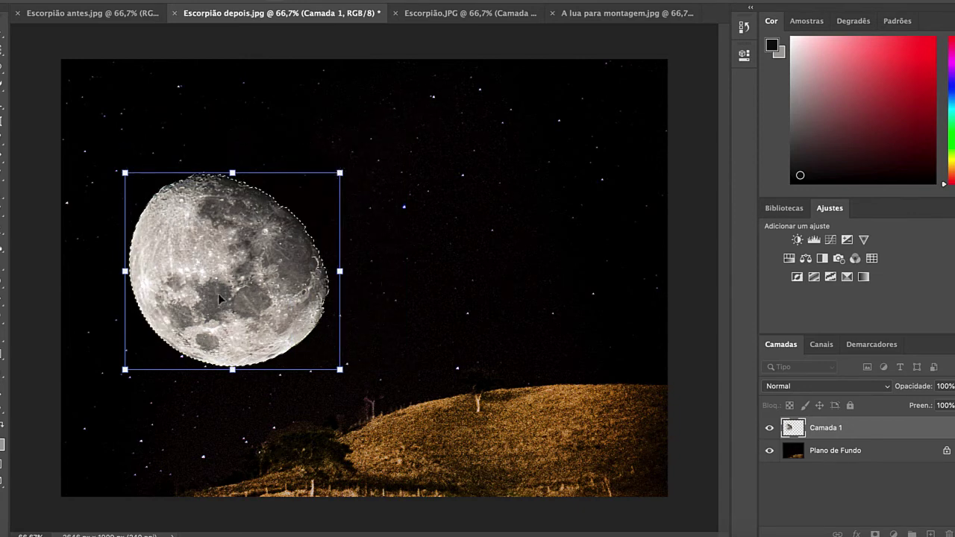
pyautogui.moveTo(217, 295)
pyautogui.mouseDown()
pyautogui.moveTo(235, 274)
pyautogui.moveTo(238, 247)
pyautogui.moveTo(238, 259)
pyautogui.moveTo(261, 259)
pyautogui.mouseUp()
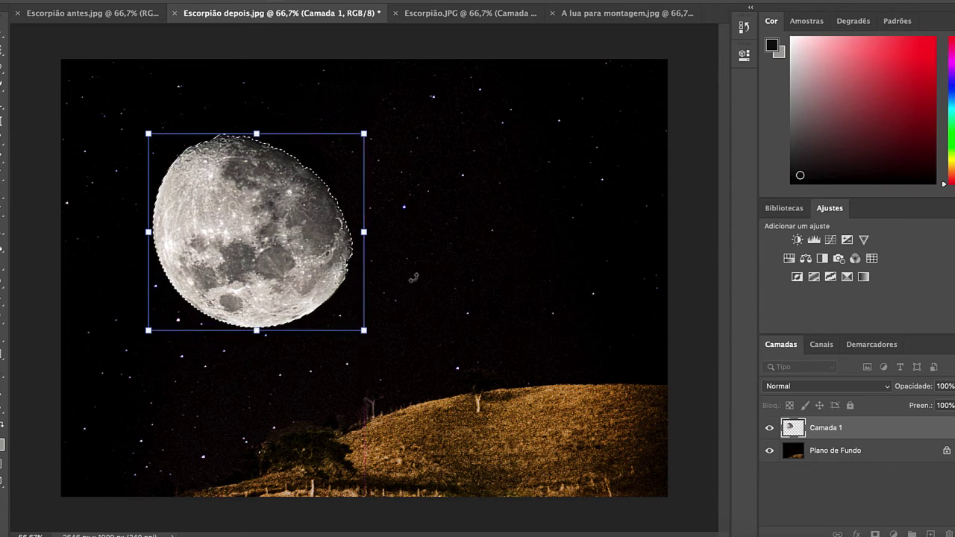
pyautogui.press('Return')
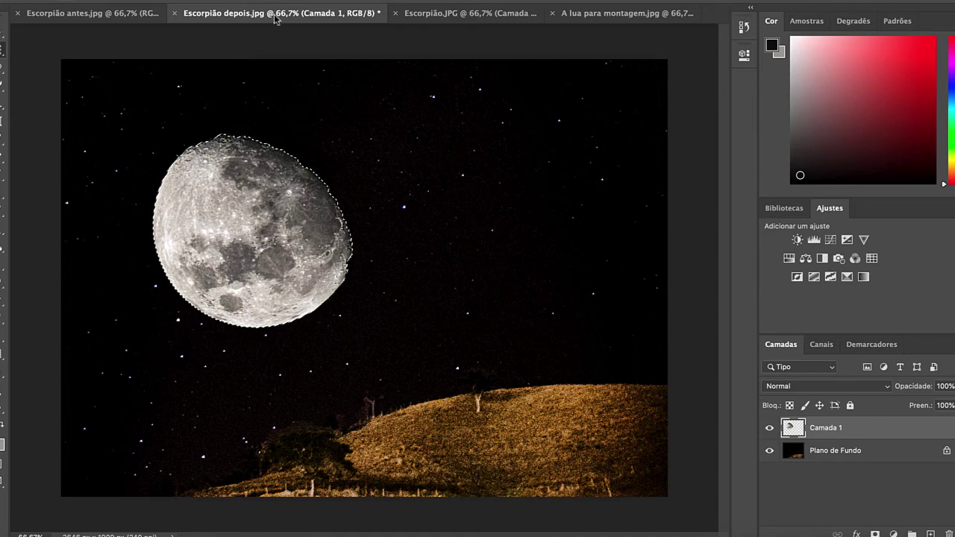
pyautogui.click(317, 0)
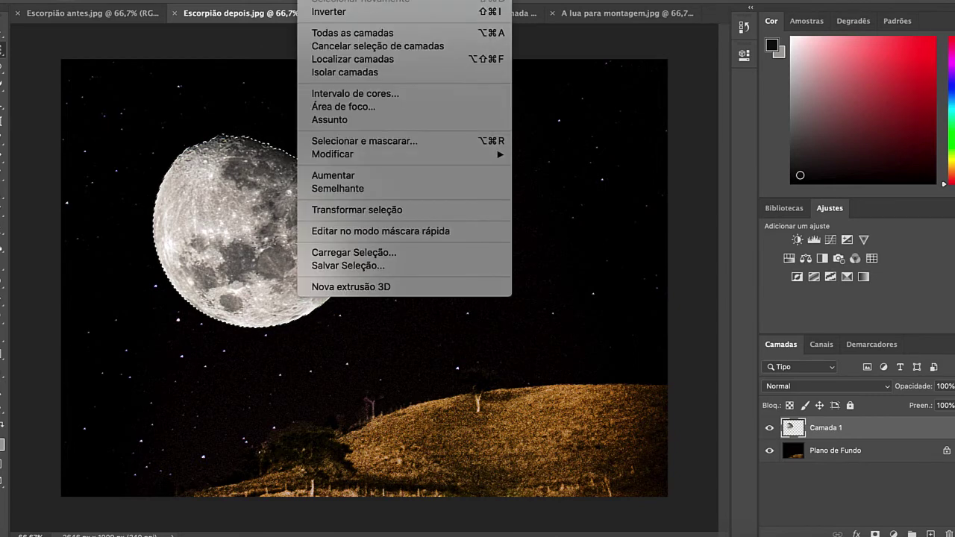
pyautogui.press('super+d')
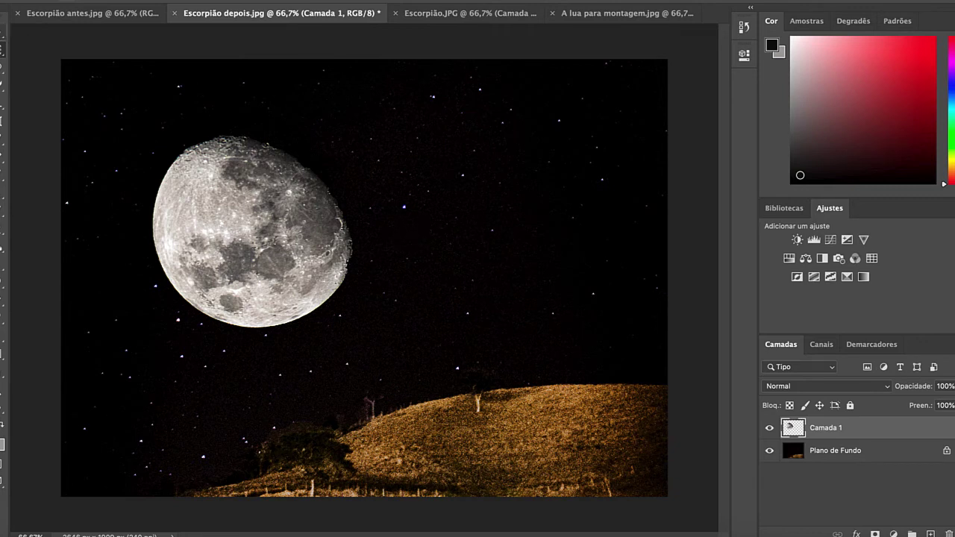
# - Nudge the moon slightly higher and give its layer a Brightness boost of 11
pyautogui.click(3, 49)
pyautogui.moveTo(248, 244)
pyautogui.mouseDown()
pyautogui.moveTo(245, 232)
pyautogui.moveTo(263, 239)
pyautogui.mouseUp()
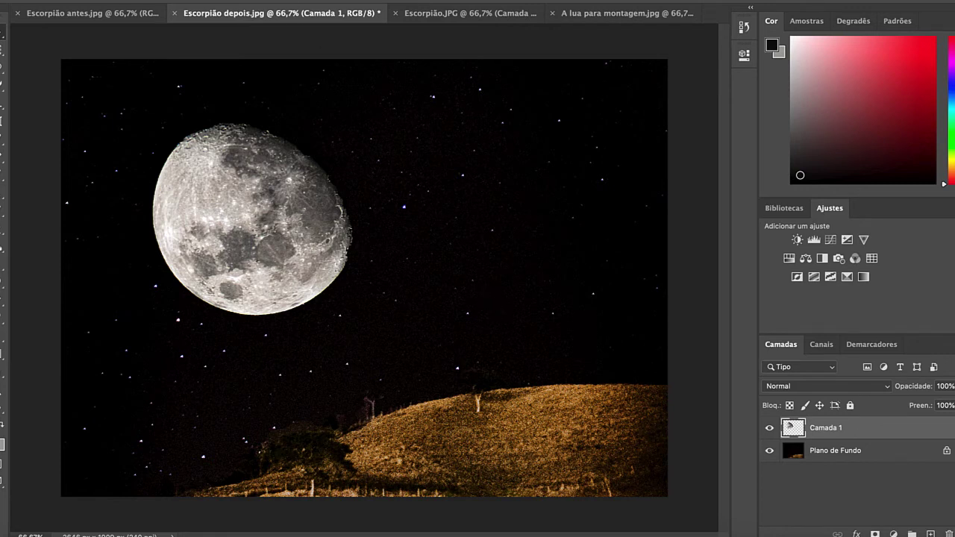
pyautogui.click(186, 0)
pyautogui.moveTo(224, 3)
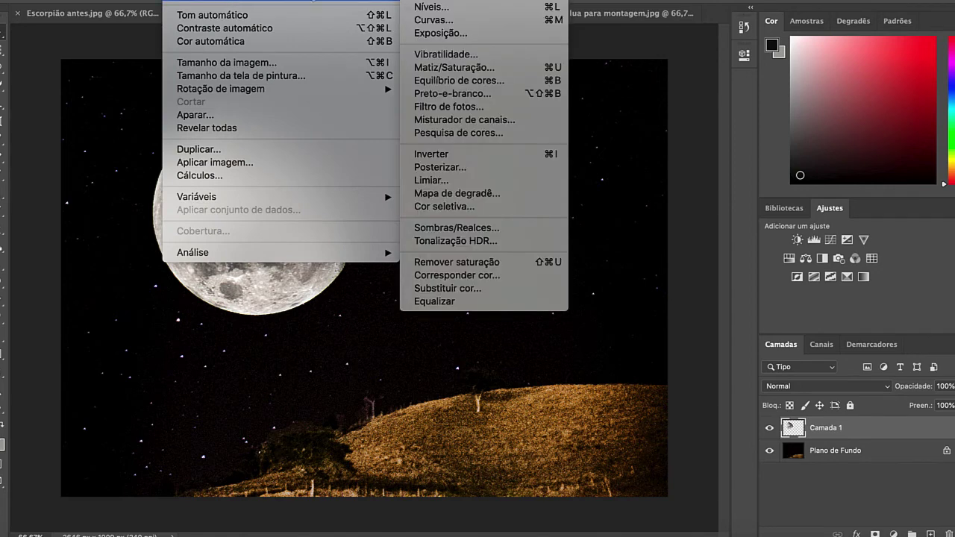
pyautogui.click(444, 2)
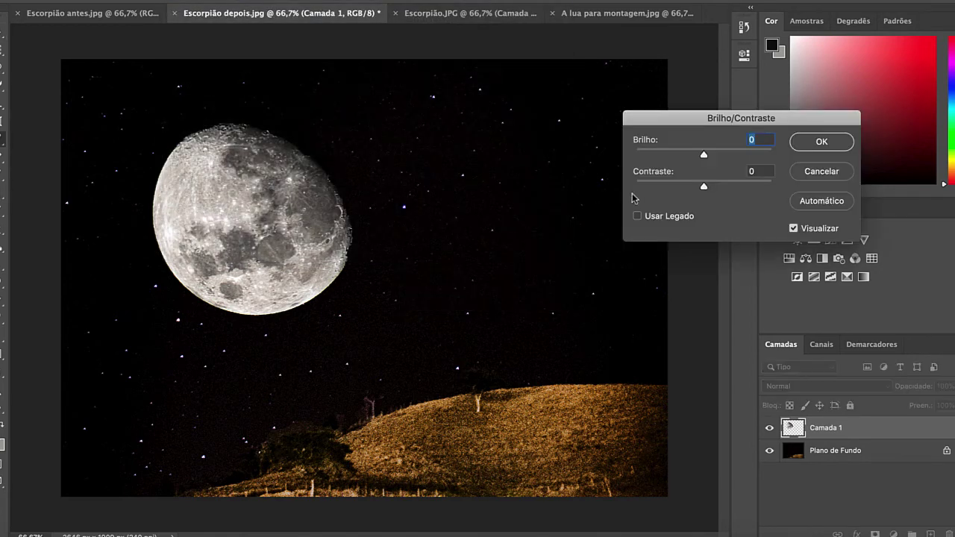
pyautogui.moveTo(705, 157); pyautogui.dragTo(705, 162)
pyautogui.click(822, 148)
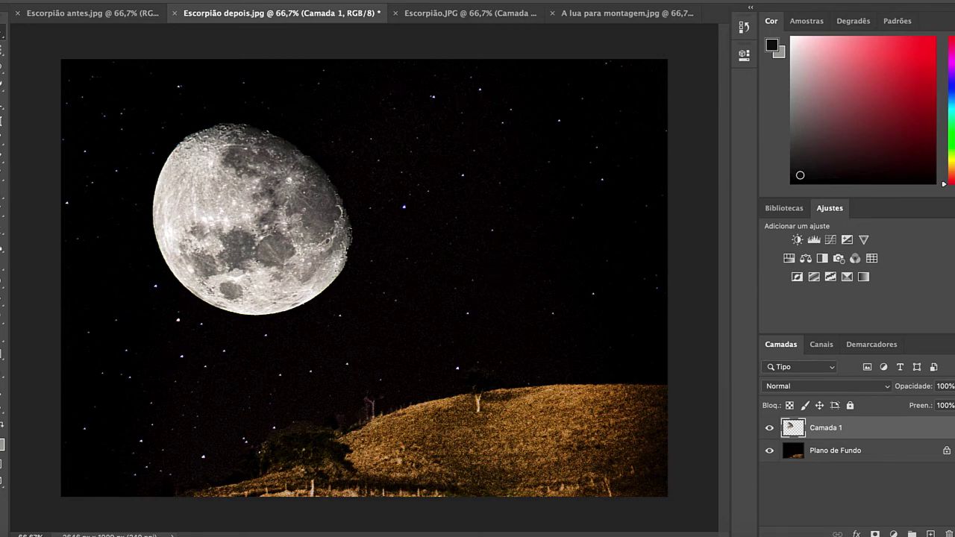
pyautogui.click(232, 0)
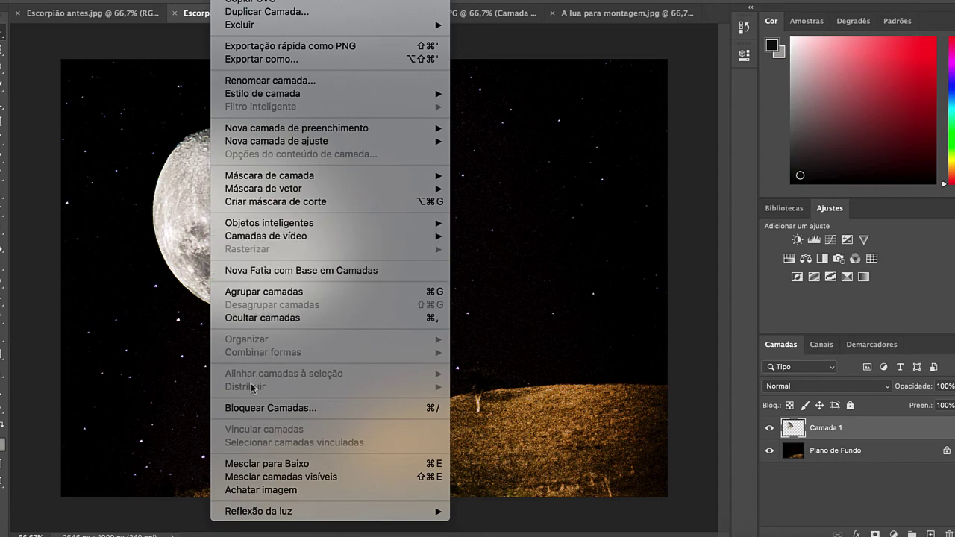
# - Merge the visible moon and hillside layers into a single Plano de Fundo layer
pyautogui.click(247, 478)
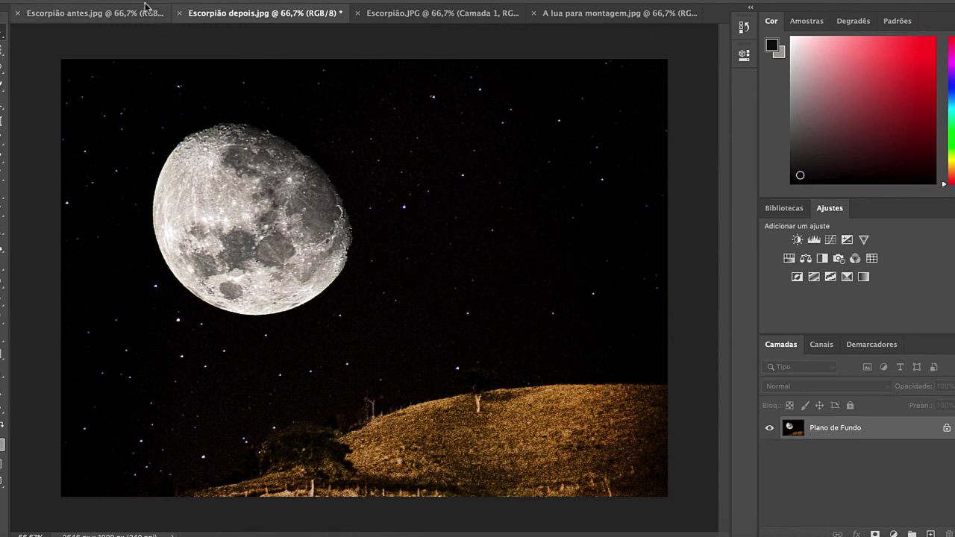
pyautogui.click(93, 0)
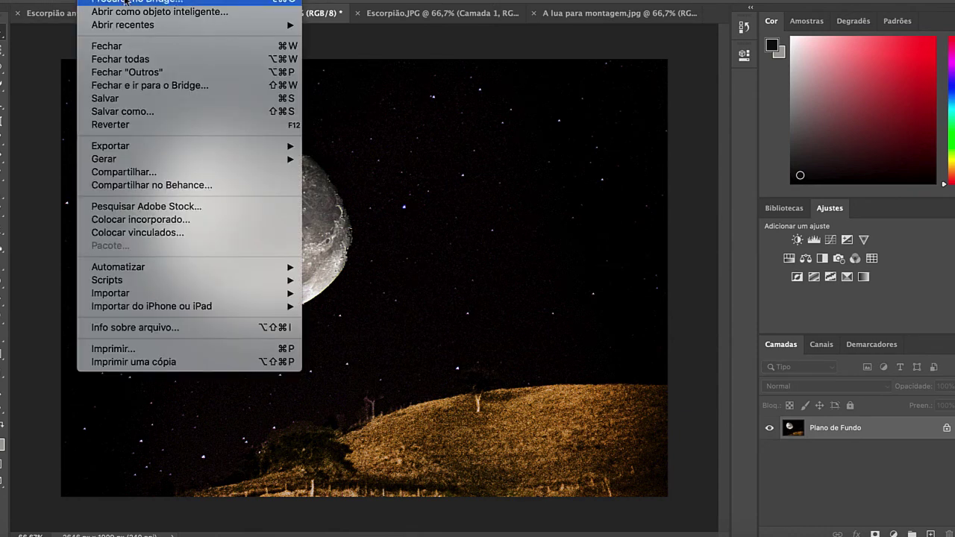